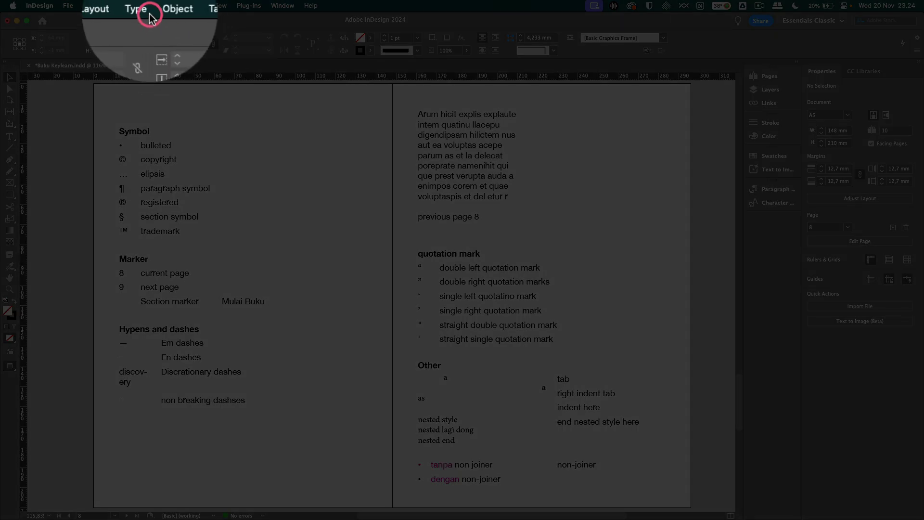
- Examine the categories of special characters available for insertion, including symbols, markers, hyphens and dashes, and quotation marks
click(140, 5)
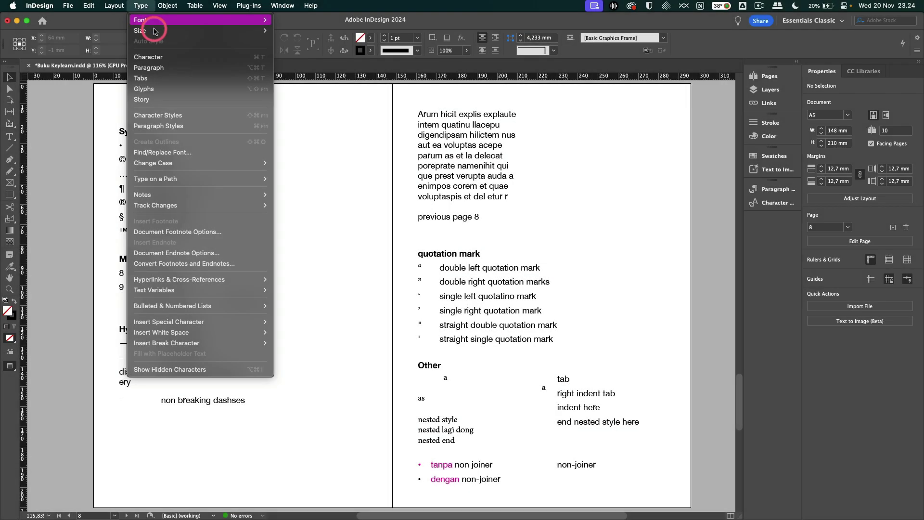
mouse_move(206, 322)
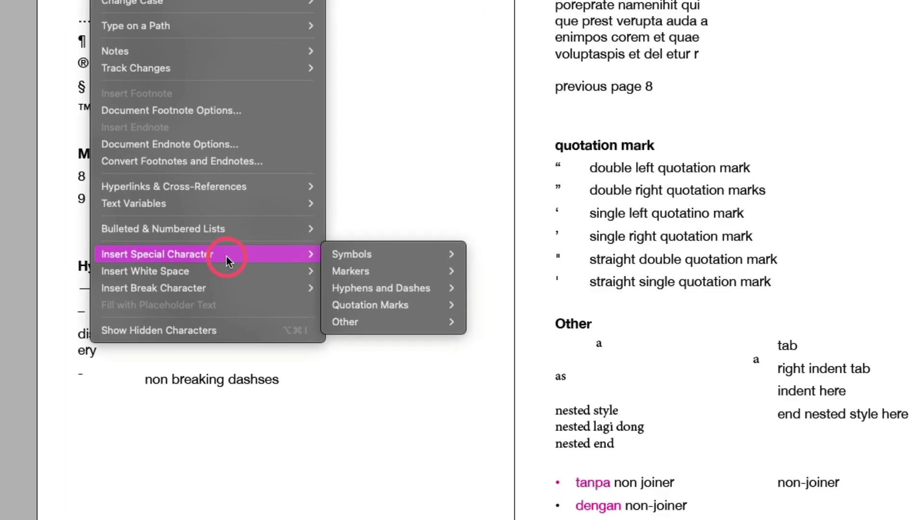
mouse_move(345, 255)
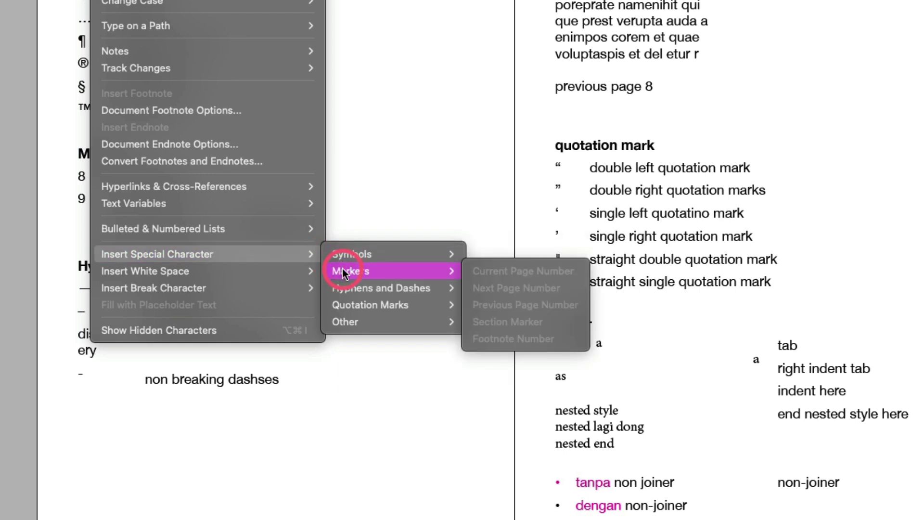
mouse_move(344, 288)
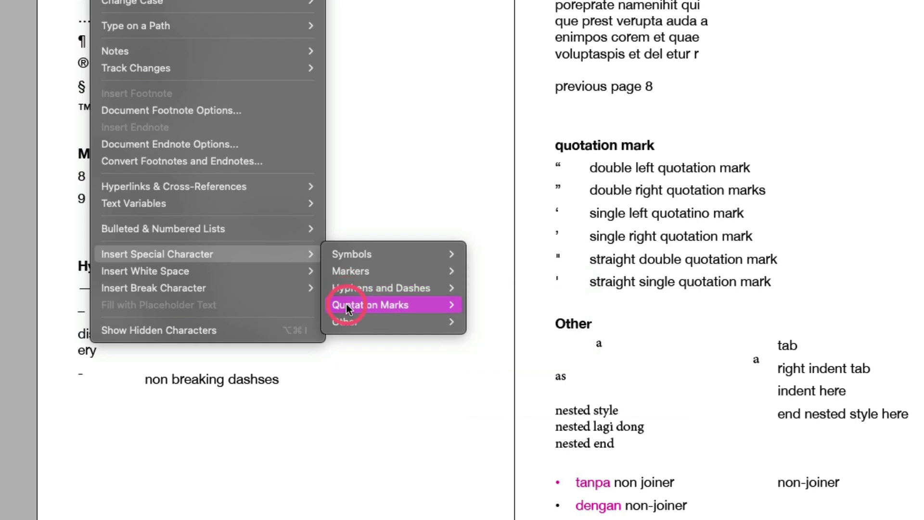
mouse_move(348, 304)
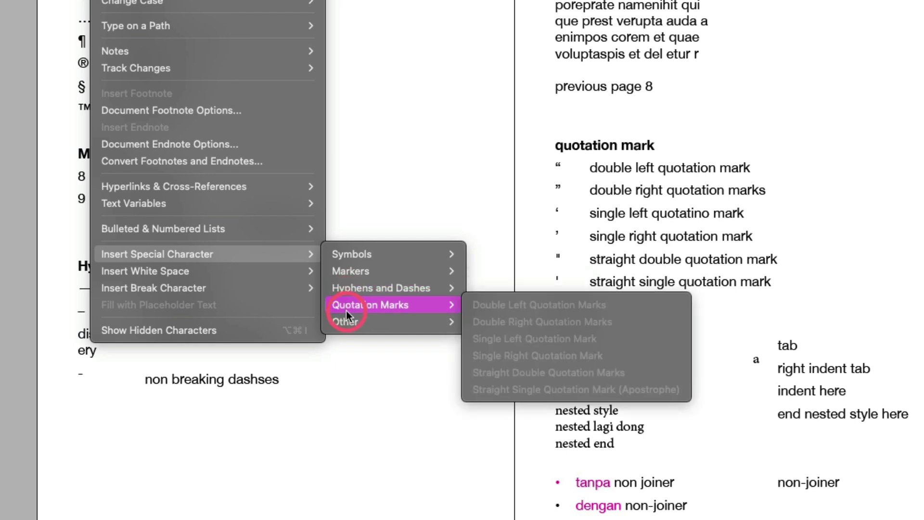
mouse_move(348, 321)
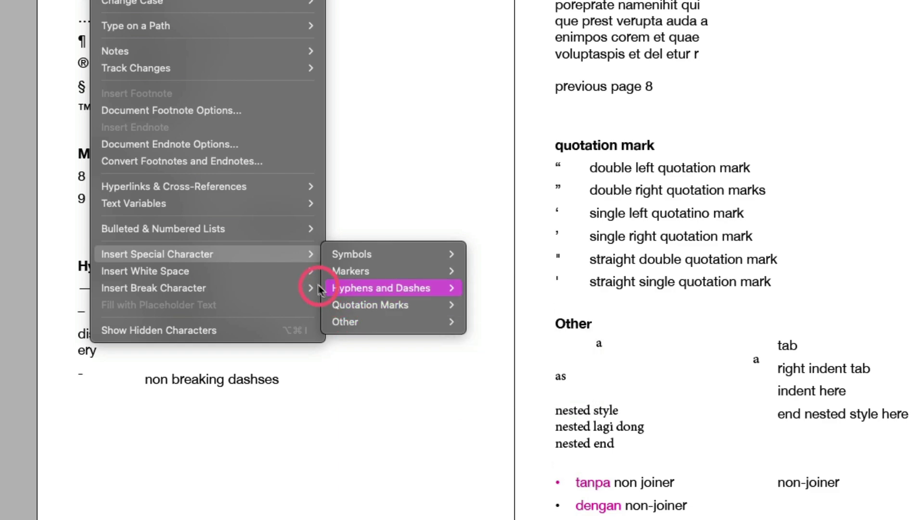
mouse_move(301, 276)
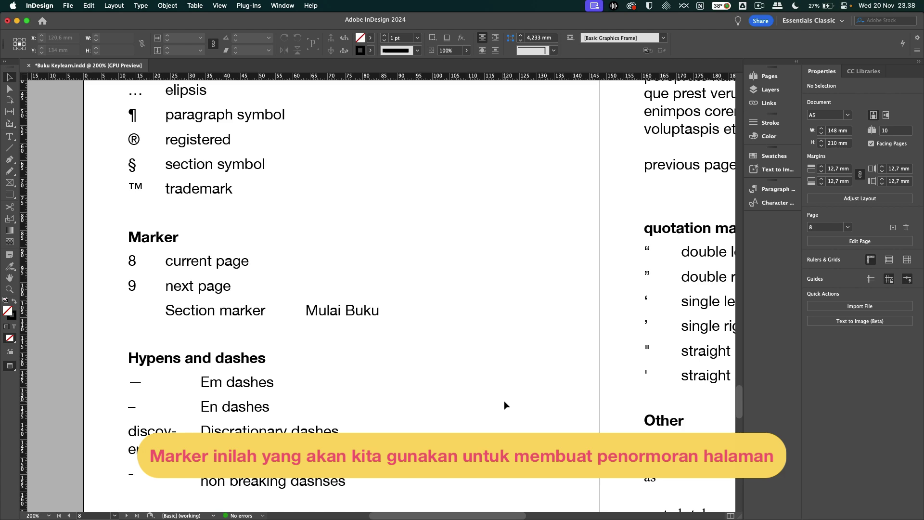
- Move the current-page and next-page marker numbers together with their label frame from page 8 to page 9
scroll(305, 224, down, 1)
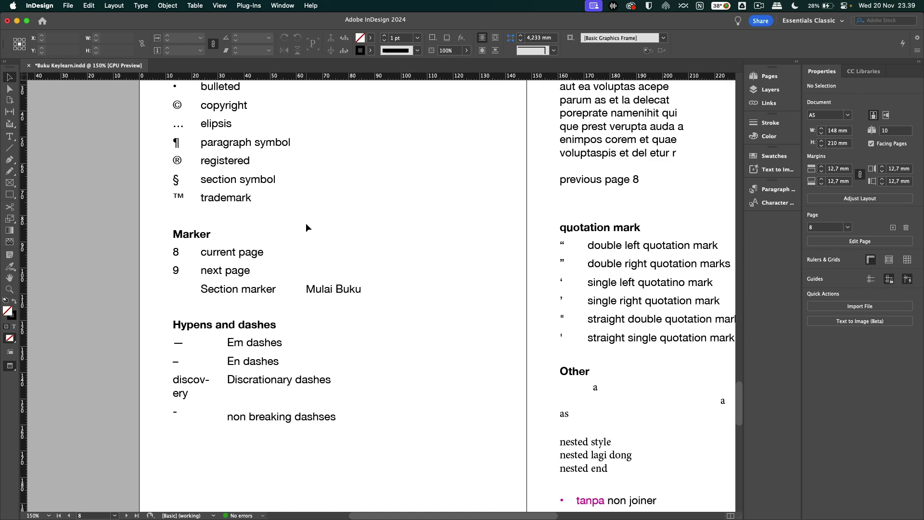
click(756, 77)
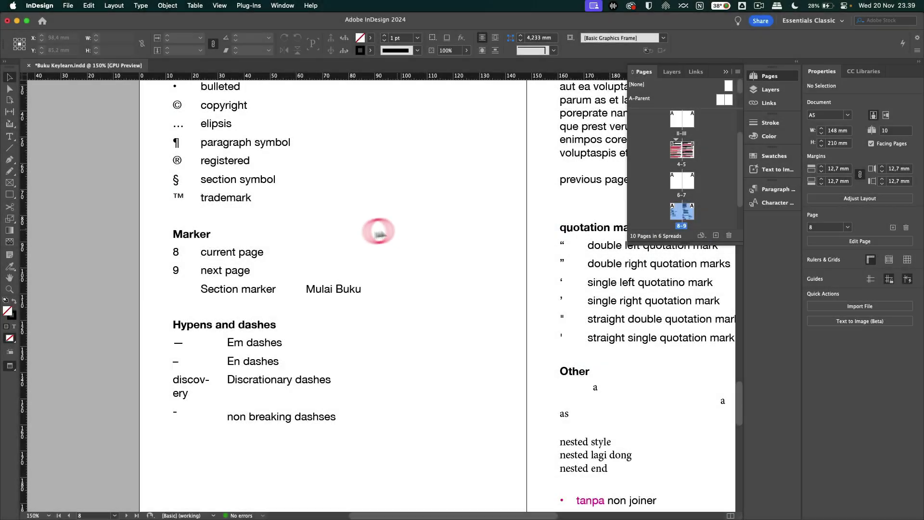
scroll(181, 251, down, 1)
click(197, 252)
shift+click(178, 251)
drag(201, 258, 103, 279)
drag(185, 273, 587, 212)
scroll(480, 251, right, 5)
click(457, 273)
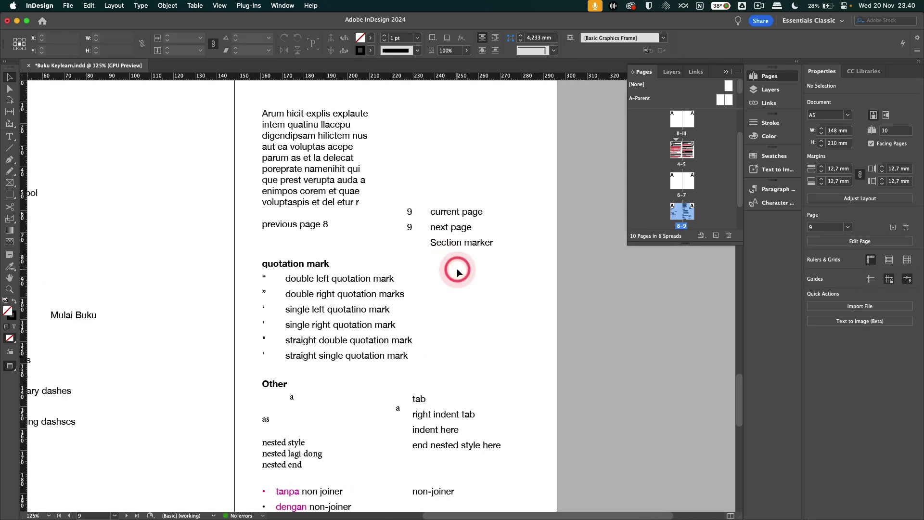
- Return the page marker numbers and their labels from page 9 to their place under the Marker heading on page 8
scroll(457, 270, up, 1)
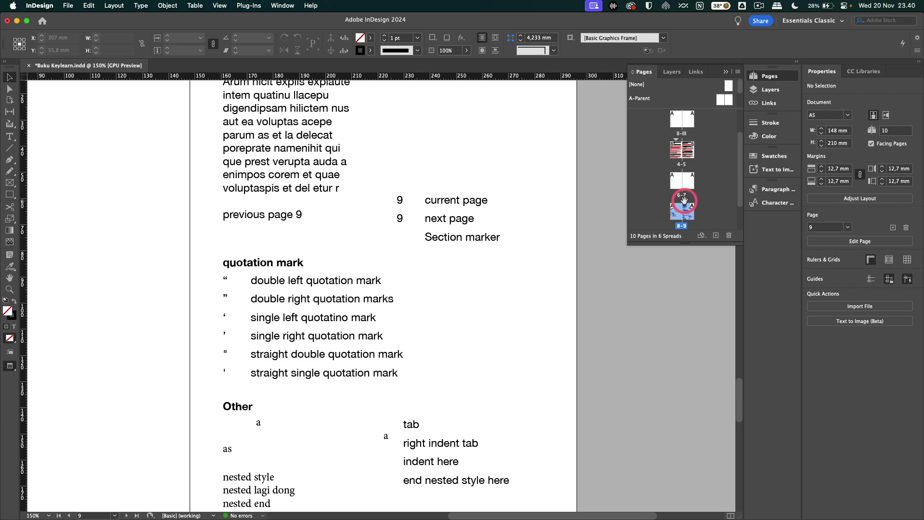
scroll(465, 275, down, 1)
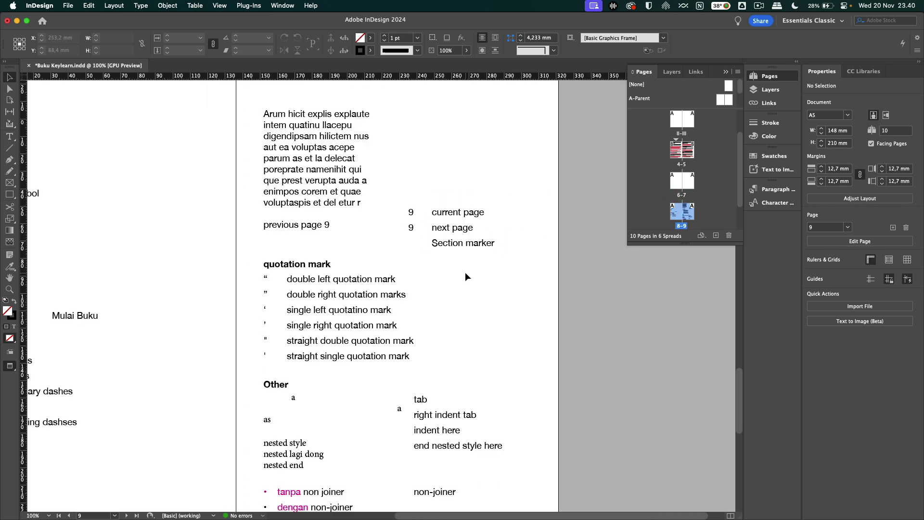
scroll(465, 277, down, 2)
mouse_move(465, 273)
mouse_down()
mouse_move(551, 143)
mouse_move(520, 128)
mouse_move(305, 427)
mouse_move(258, 381)
mouse_move(278, 237)
mouse_up()
scroll(257, 442, up, 4)
click(279, 236)
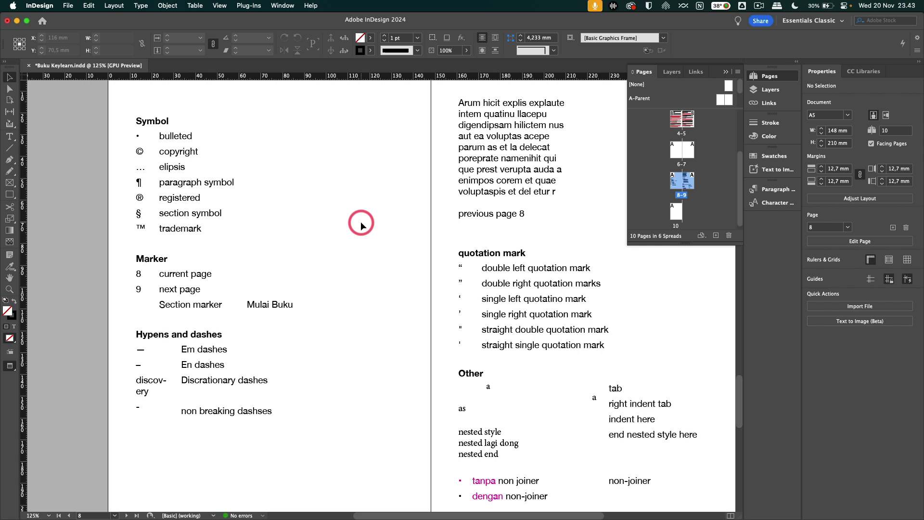
- Show the frame edges and select the marker number frame on page 8 to examine its text thread
key(w)
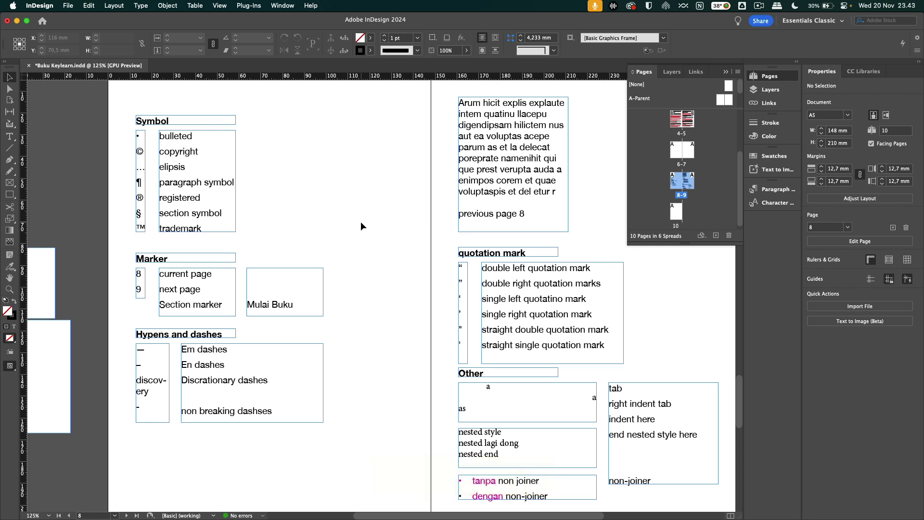
click(140, 288)
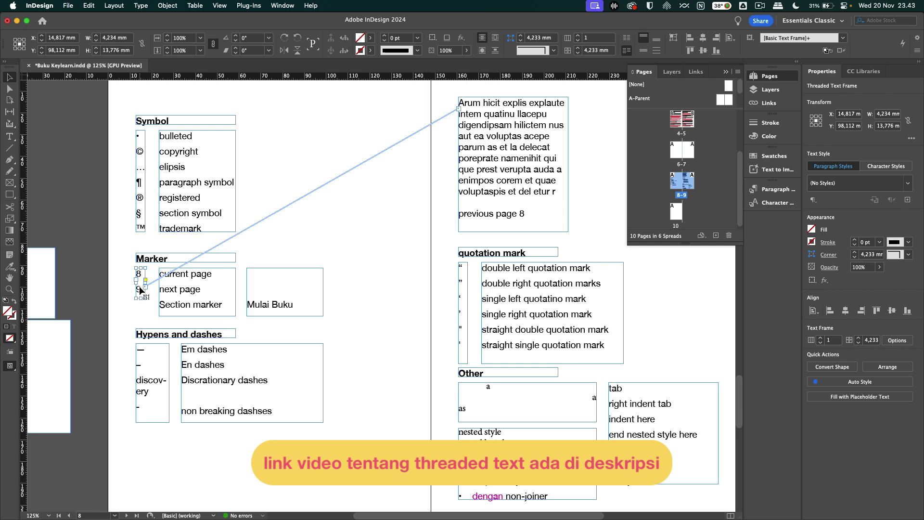
click(141, 290)
click(255, 249)
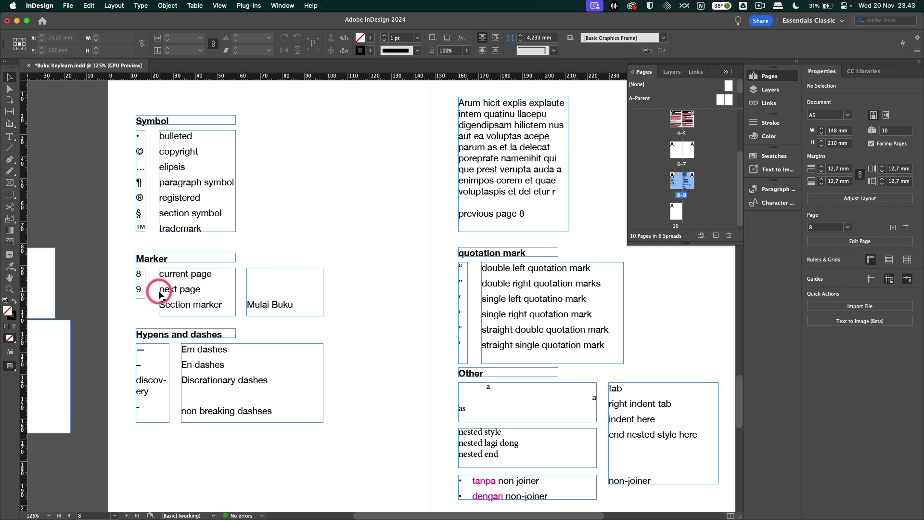
click(484, 210)
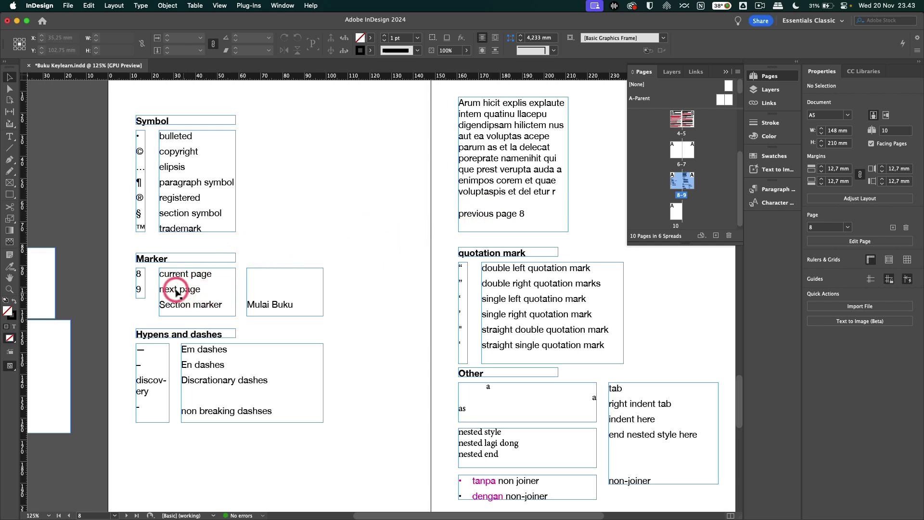
click(138, 289)
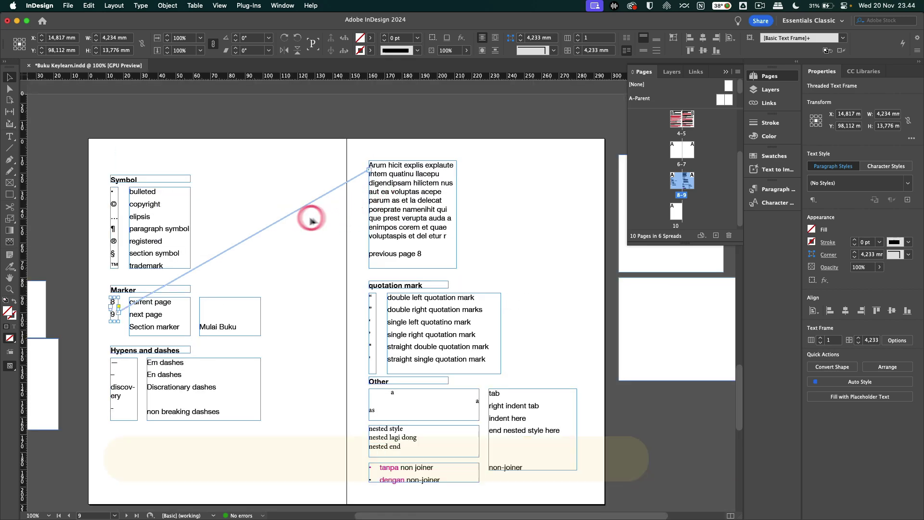
- Move the threaded text frame containing the previous-page marker from page 9 to page 10
key(super+minus)
mouse_move(418, 216)
mouse_down()
mouse_move(501, 90)
mouse_move(282, 456)
mouse_up()
scroll(452, 159, down, 5)
scroll(462, 121, up, 2)
scroll(267, 191, up, 4)
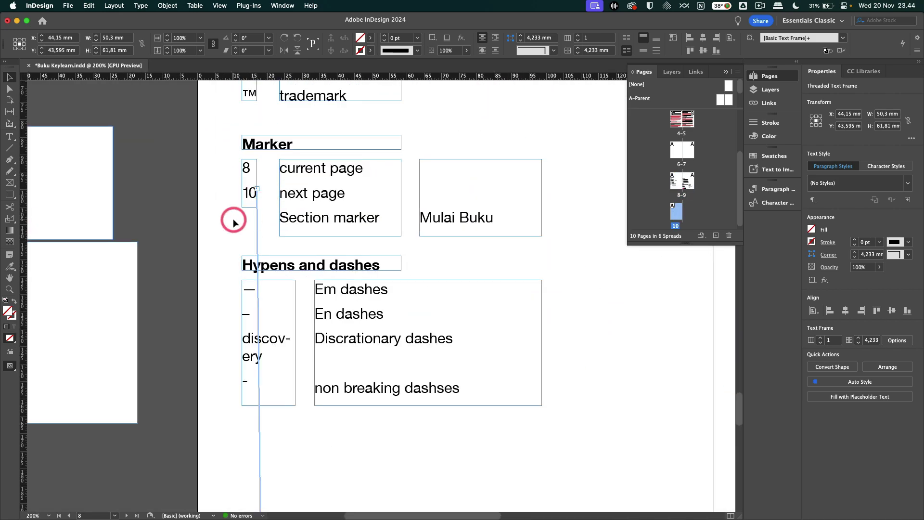
- Examine the next-page marker on page 8 and follow its text thread to the frame on page 10
click(234, 222)
click(304, 185)
click(302, 194)
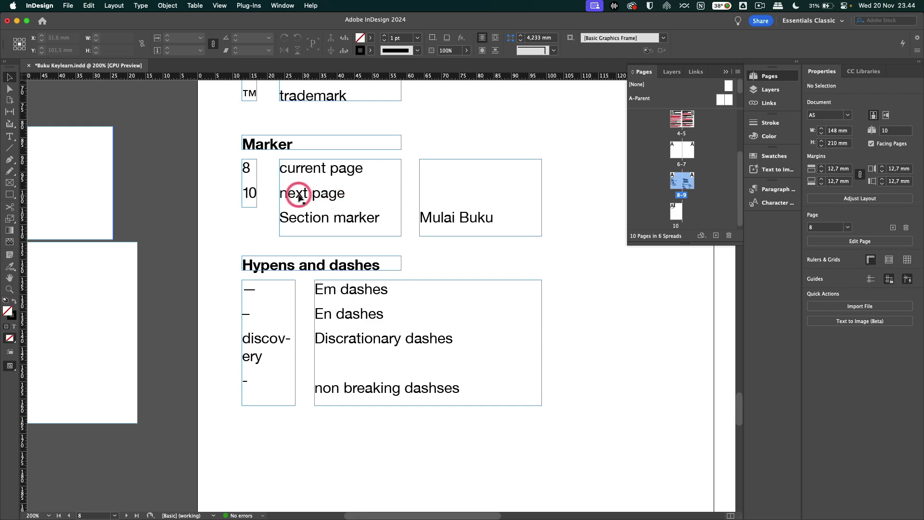
click(246, 199)
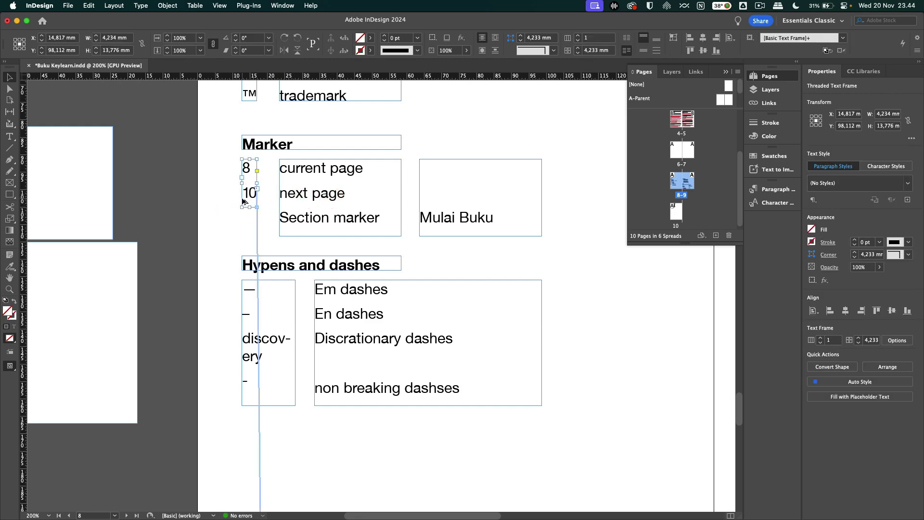
scroll(243, 201, down, 1)
scroll(243, 201, down, 1)
drag(305, 407, 309, 158)
drag(348, 313, 337, 203)
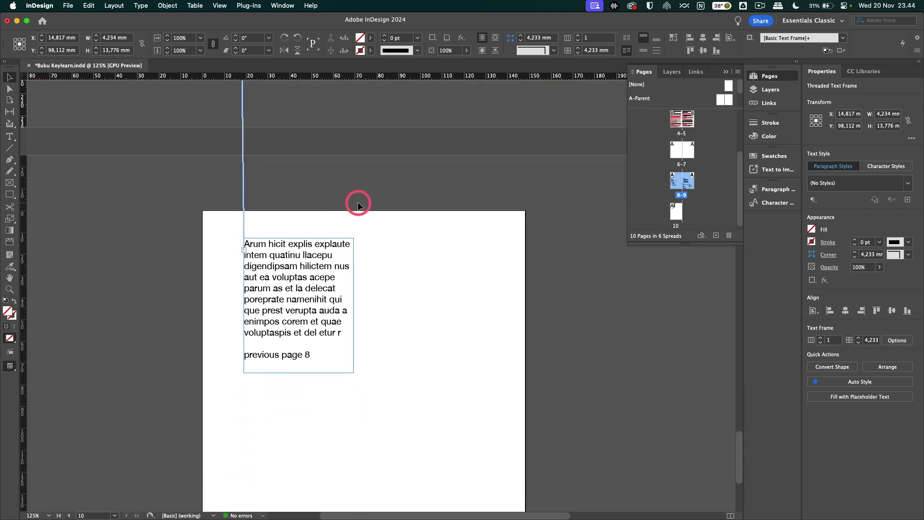
mouse_move(320, 105)
mouse_down()
mouse_move(320, 336)
mouse_move(354, 399)
mouse_up()
drag(354, 146, 343, 244)
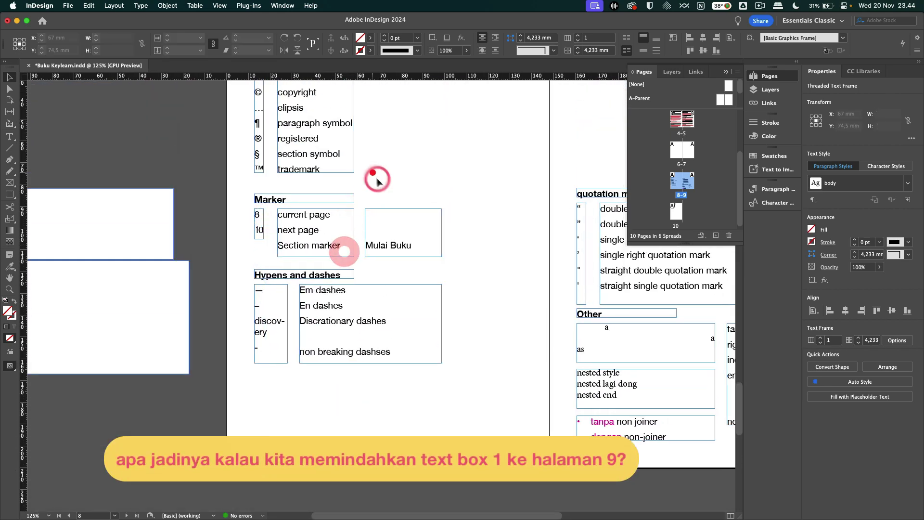
- Move the page marker numbers and their label frame from page 8 to the empty area of page 9
click(372, 171)
scroll(347, 181, right, 3)
click(194, 222)
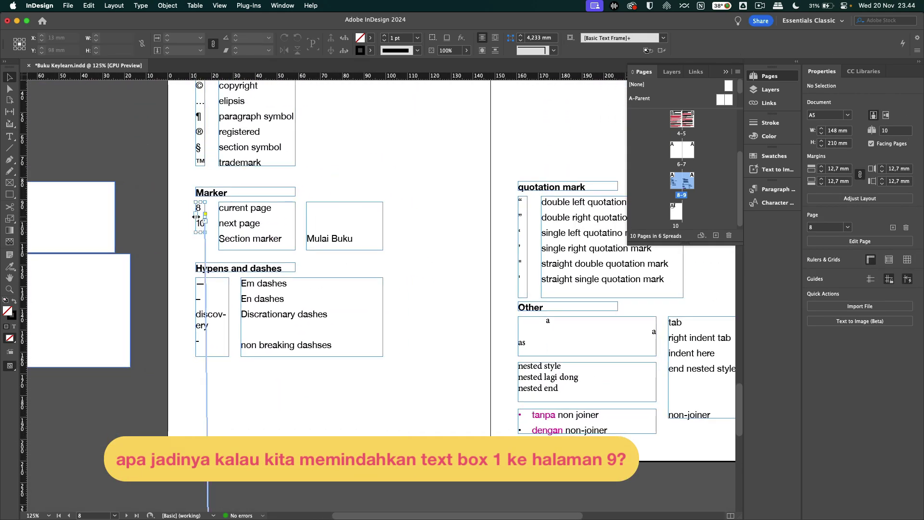
scroll(216, 230, down, 1)
shift+click(226, 227)
drag(225, 228, 518, 145)
click(413, 163)
scroll(409, 159, down, 5)
click(327, 361)
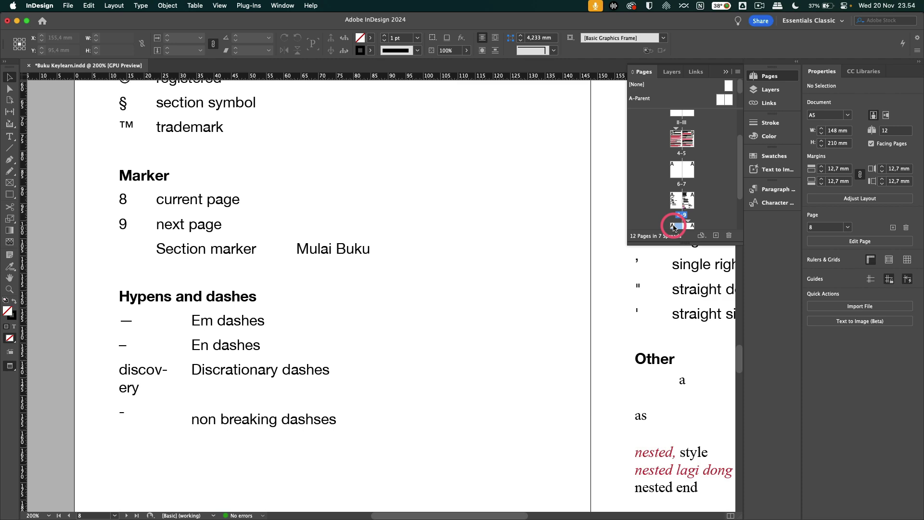
- Examine the section start indicators above pages 4 and 11 in the document's page overview
drag(673, 227, 677, 132)
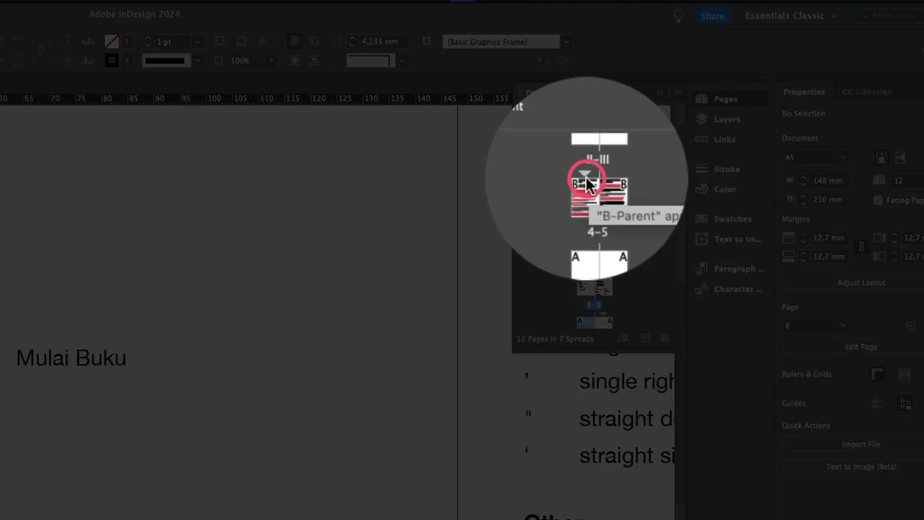
scroll(680, 220, down, 1)
scroll(681, 222, down, 2)
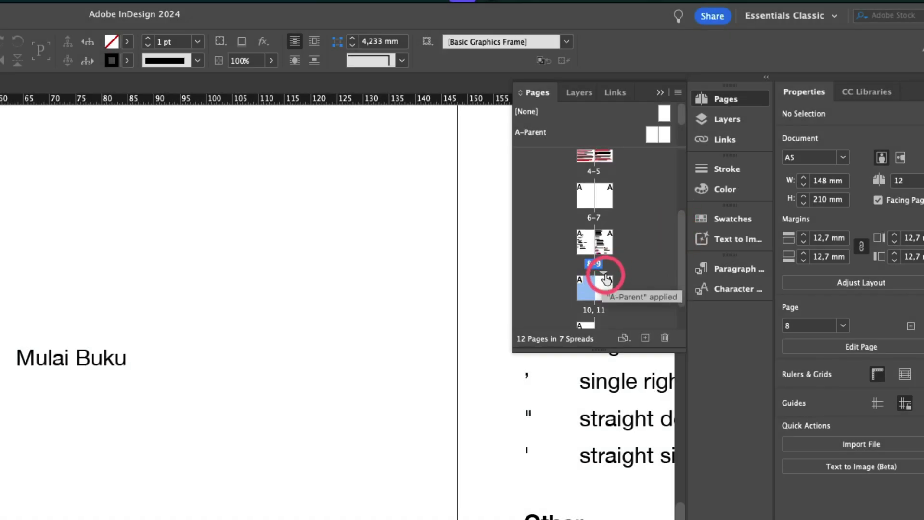
- Move the marker labels frame and the section marker text frame from page 8 to page 11
click(280, 382)
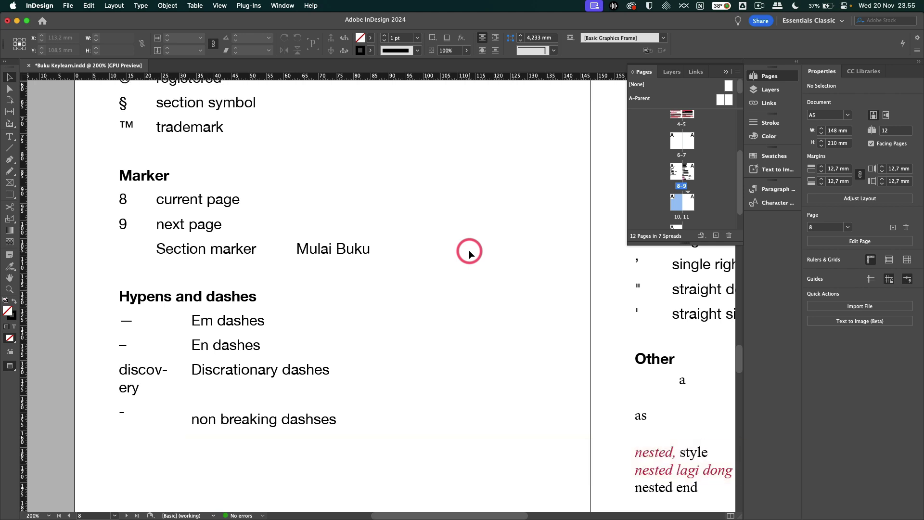
click(305, 244)
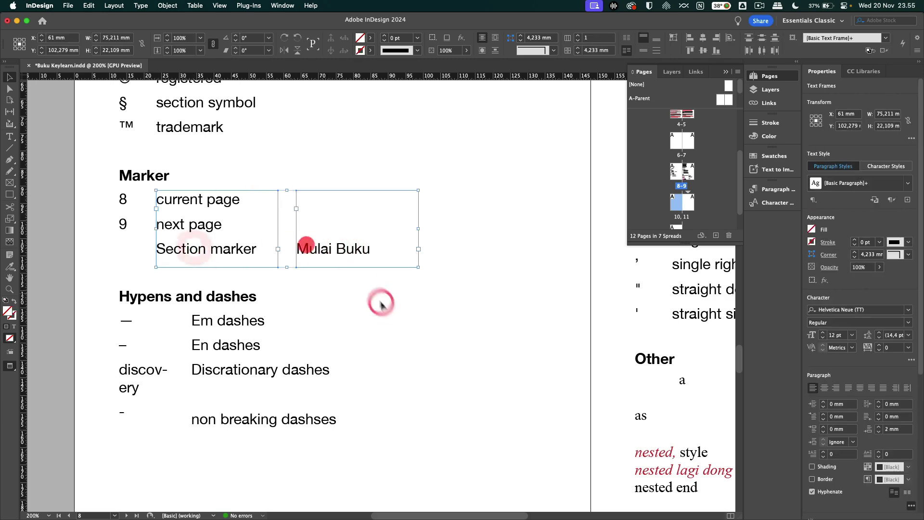
key(super+minus)
key(super+minus)
key(super+minus)
drag(384, 335, 260, 143)
drag(250, 92, 449, 396)
key(super+equal)
key(super+equal)
key(super+equal)
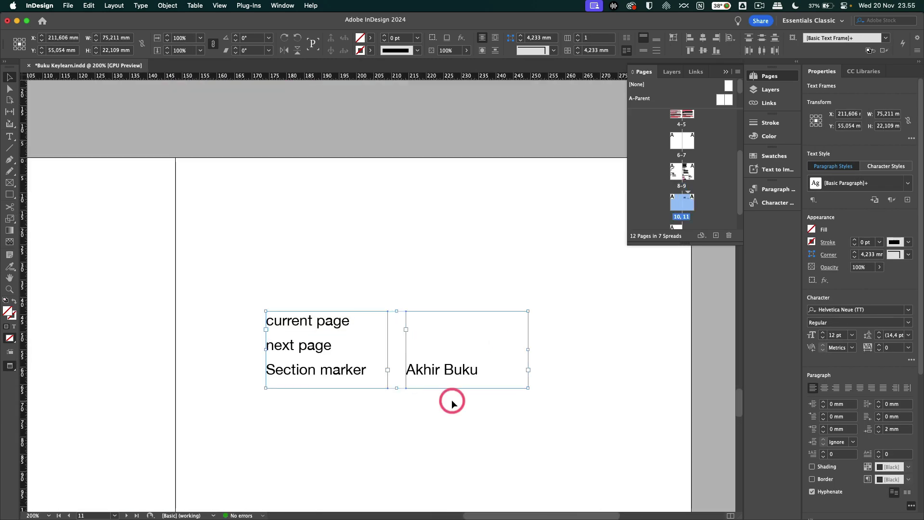
click(452, 399)
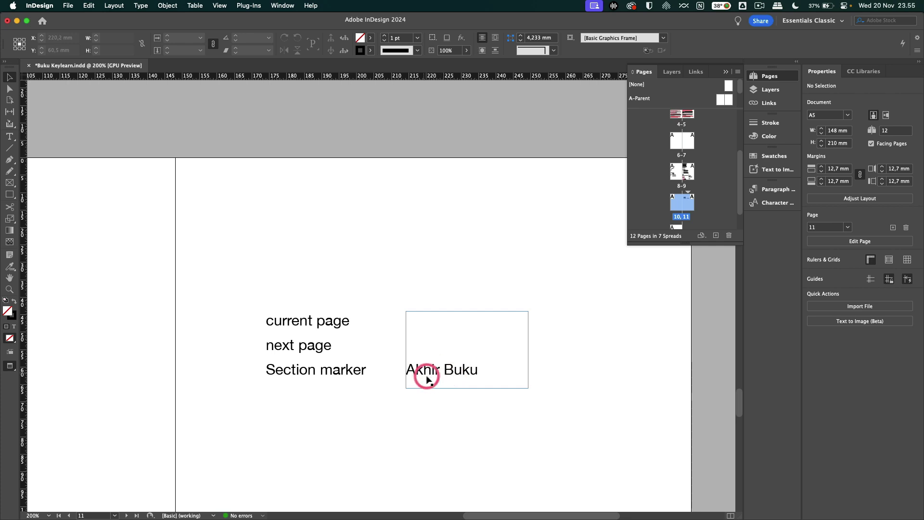
scroll(433, 378, left, 2)
scroll(434, 378, down, 1)
scroll(435, 384, up, 2)
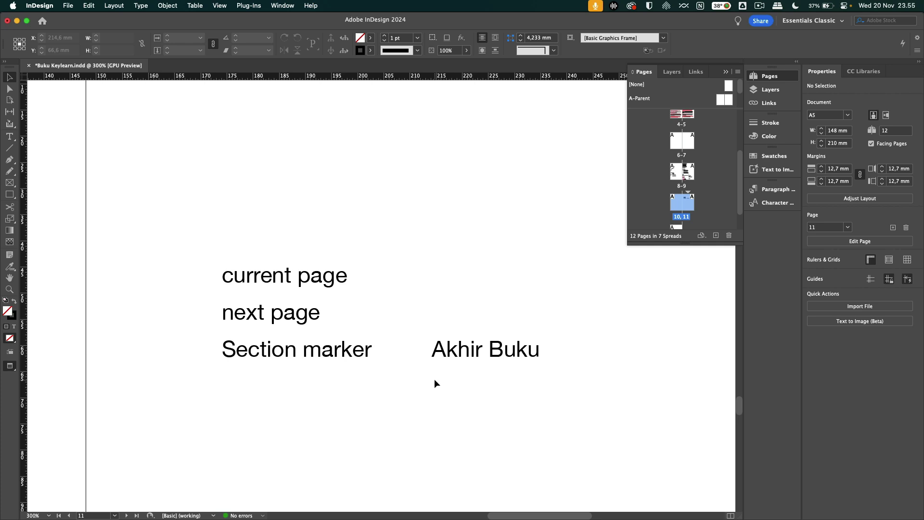
- Open the options of the body paragraph style and examine its nested style settings
click(408, 244)
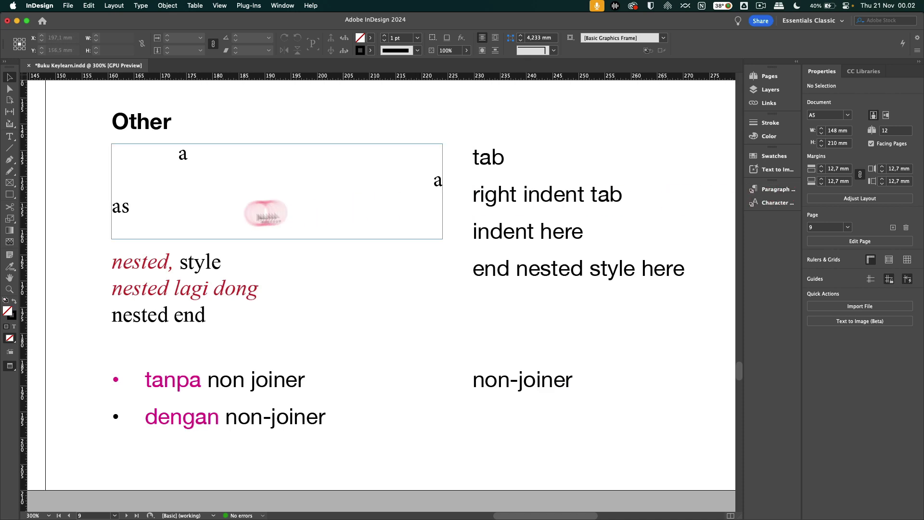
key(super+F11)
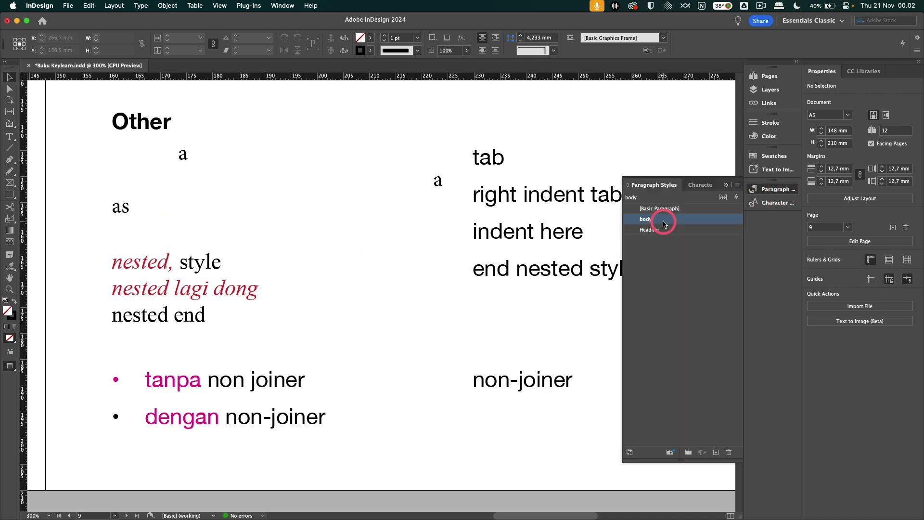
double_click(664, 224)
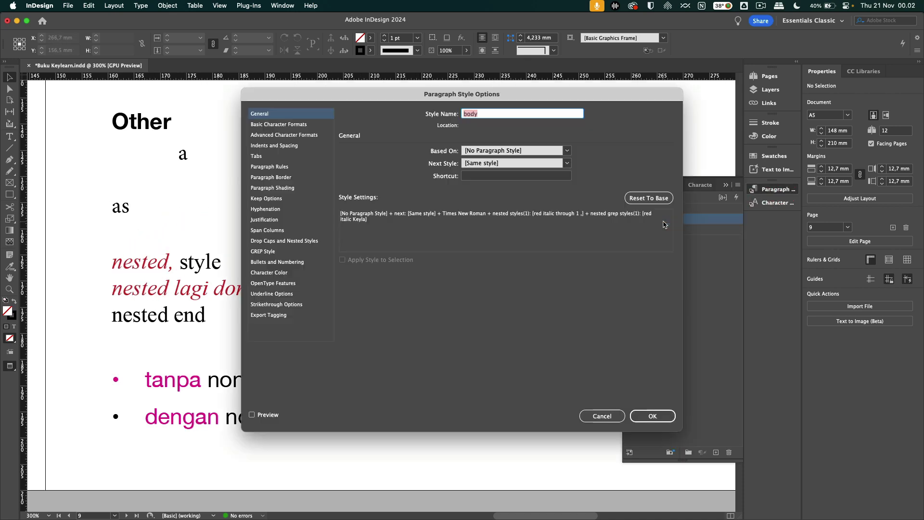
click(313, 242)
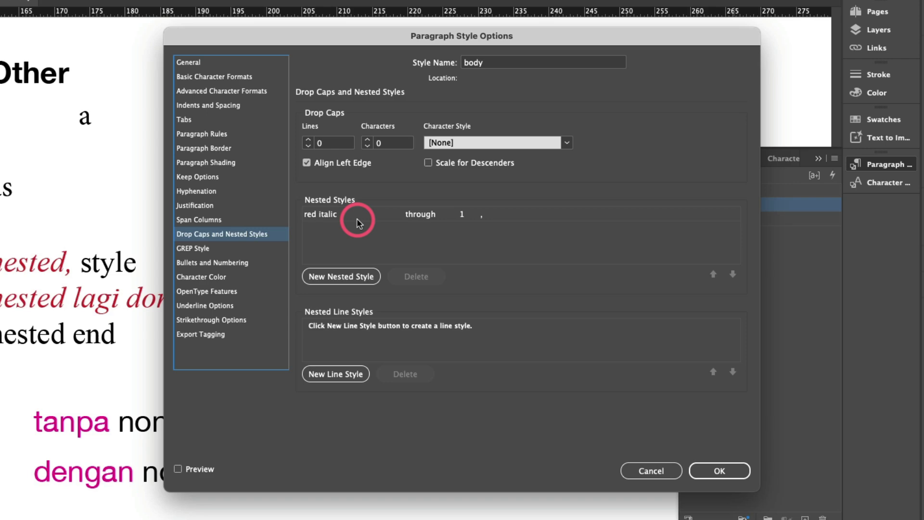
click(709, 468)
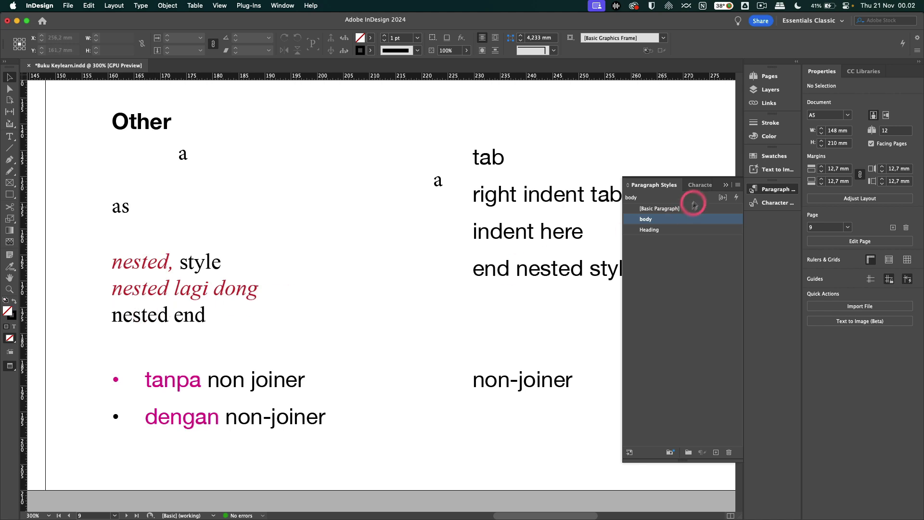
click(726, 185)
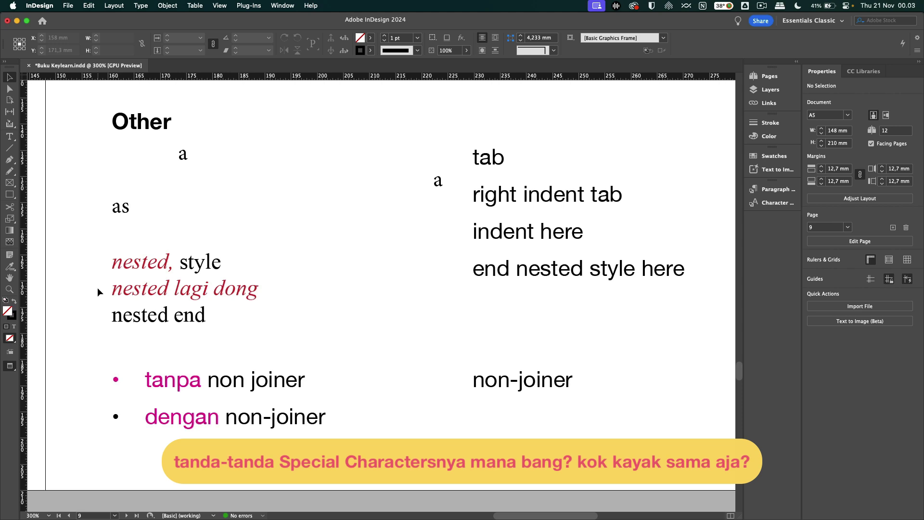
- Switch from preview to normal view with frame edges and show the document's hidden characters
key(w)
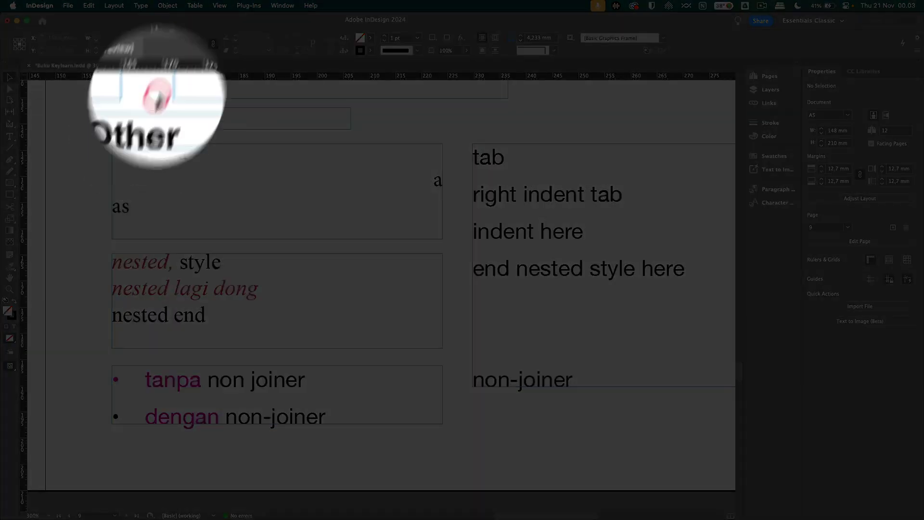
click(141, 5)
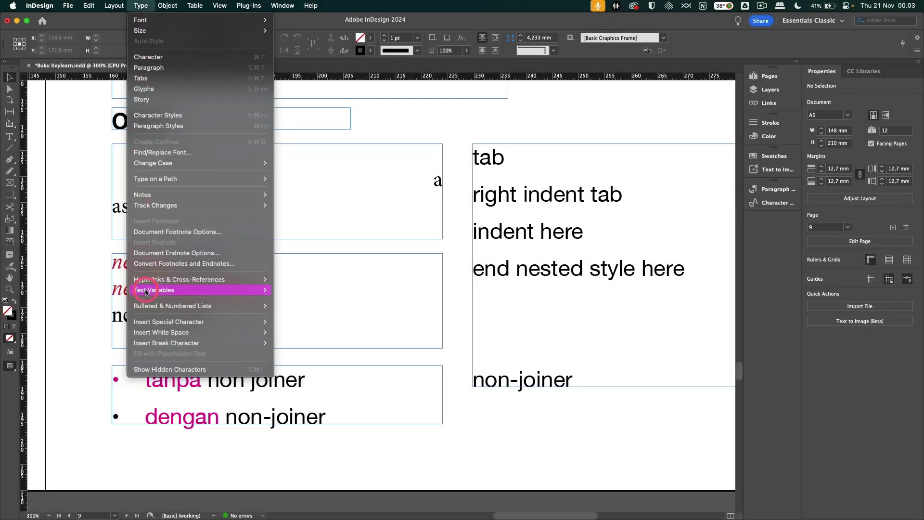
click(161, 368)
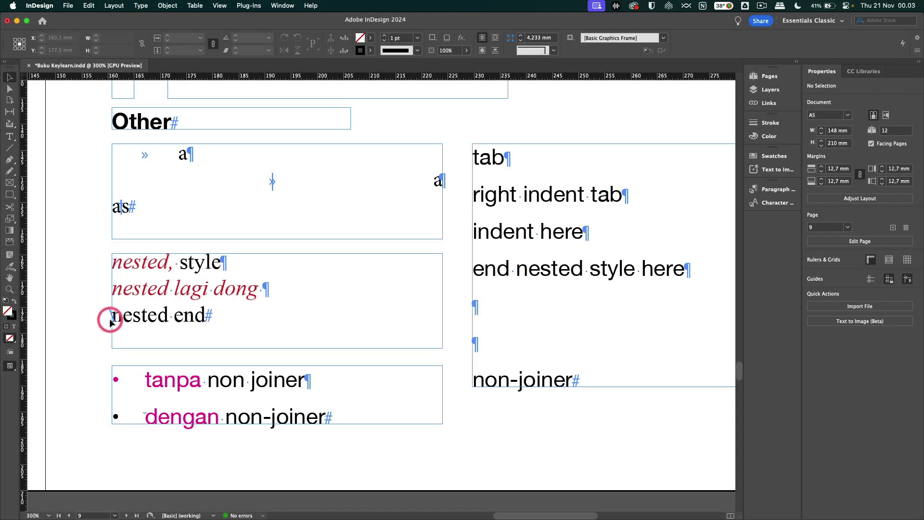
- Try to delete the End Nested Style Here marker in front of "nested end"
scroll(113, 321, up, 5)
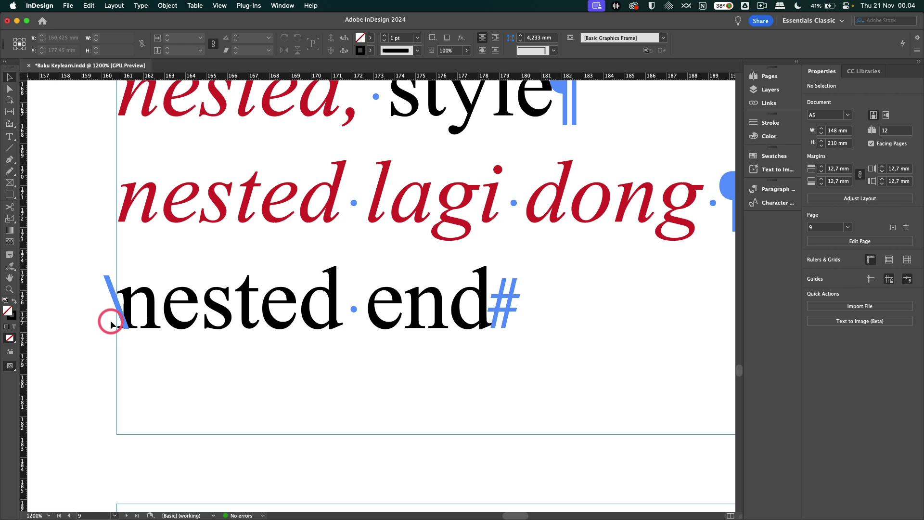
scroll(112, 322, down, 5)
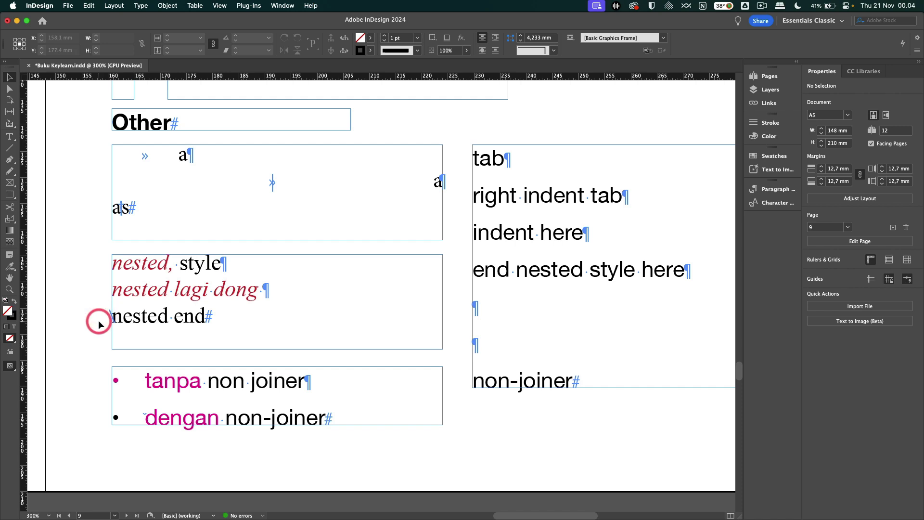
scroll(99, 324, up, 1)
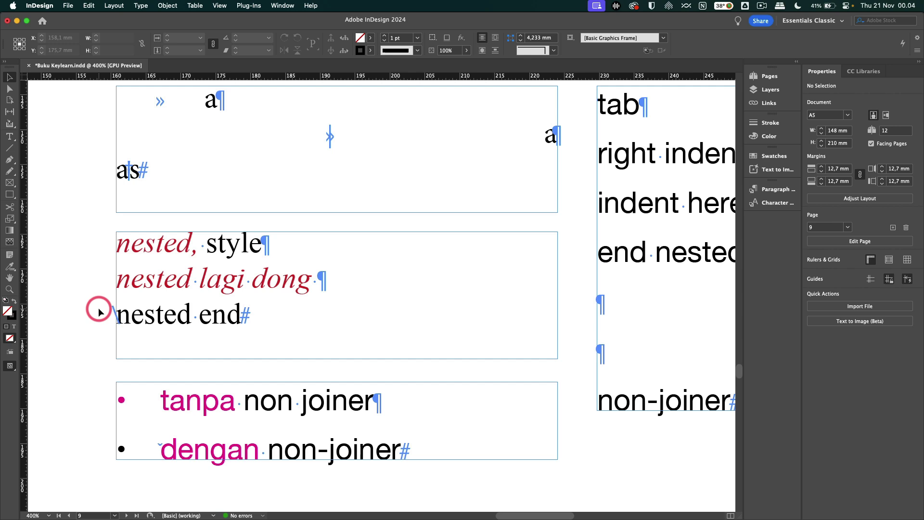
key(t)
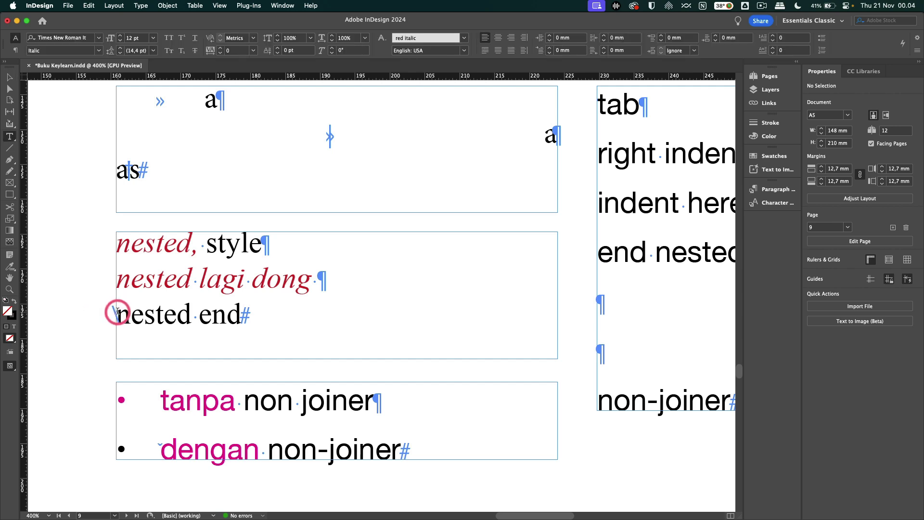
click(109, 311)
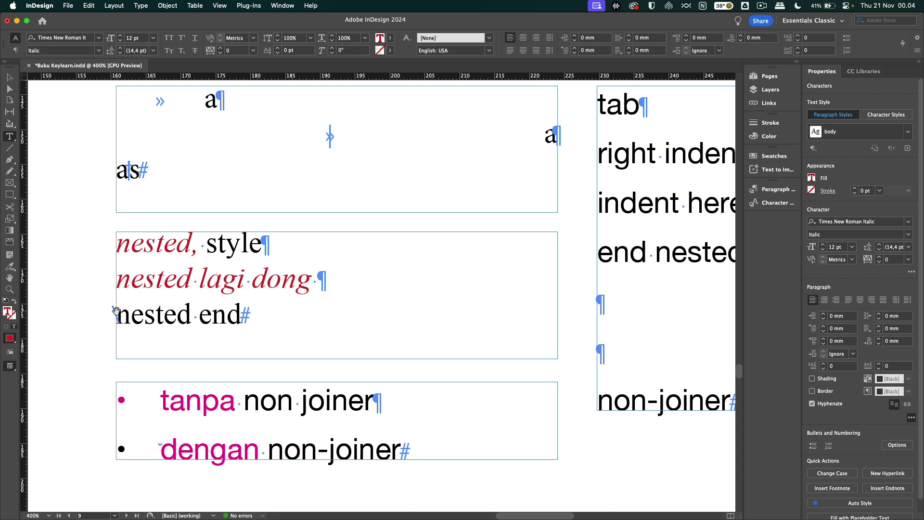
key(super+minus)
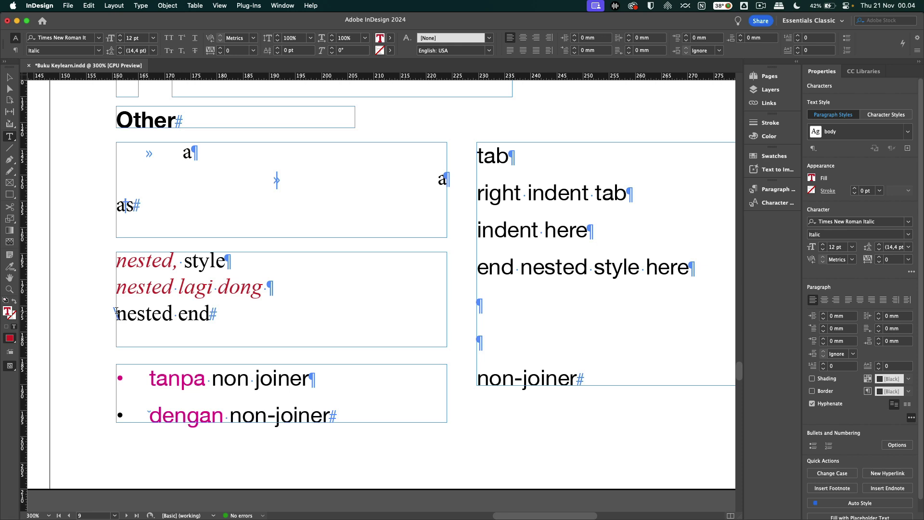
key(BackSpace)
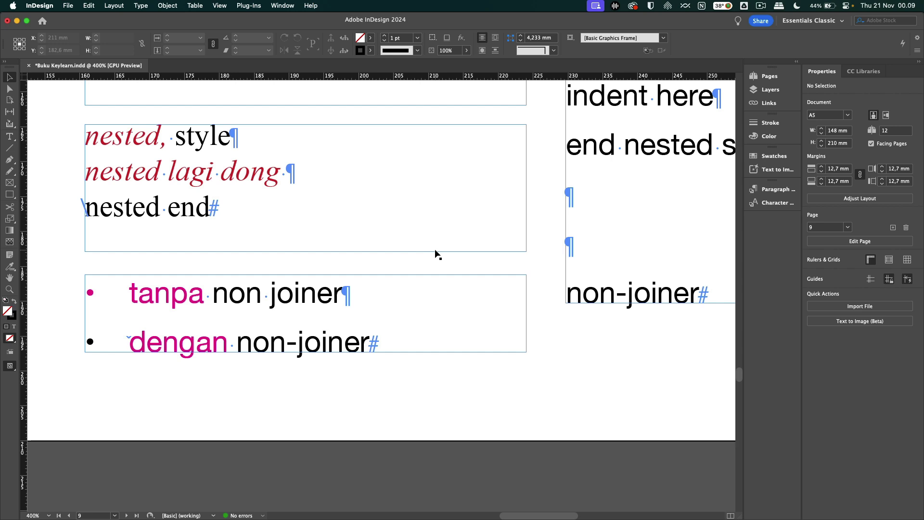
- Examine the "tanpa non joiner" and "dengan non-joiner" bullet lines up close to compare their bullets and the non-joiner marker
click(429, 259)
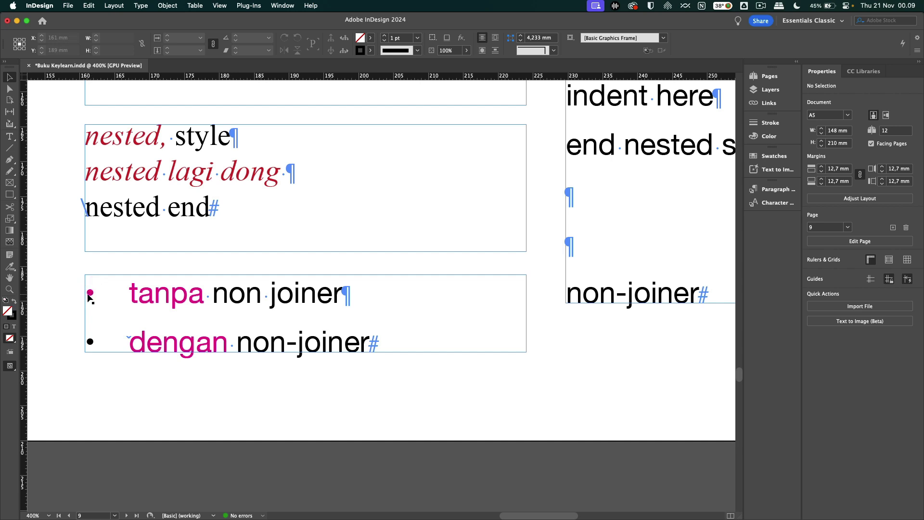
scroll(91, 296, up, 2)
scroll(121, 297, left, 2)
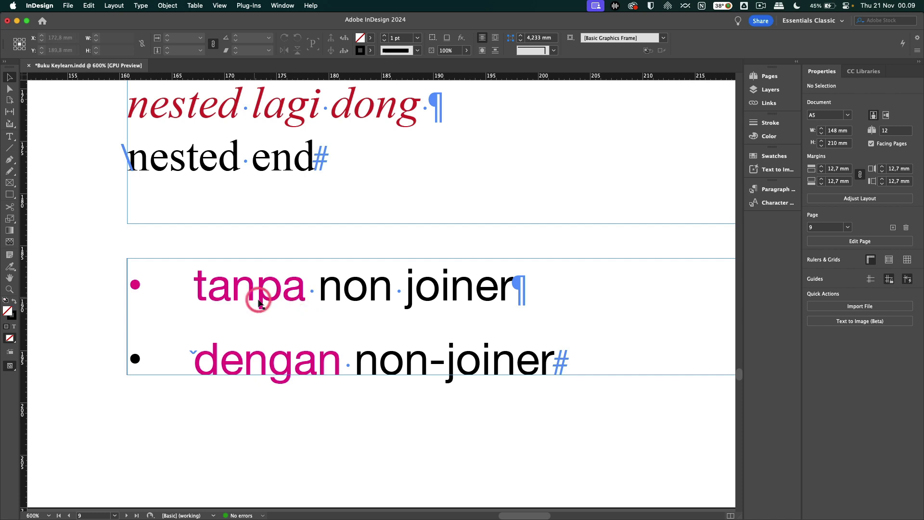